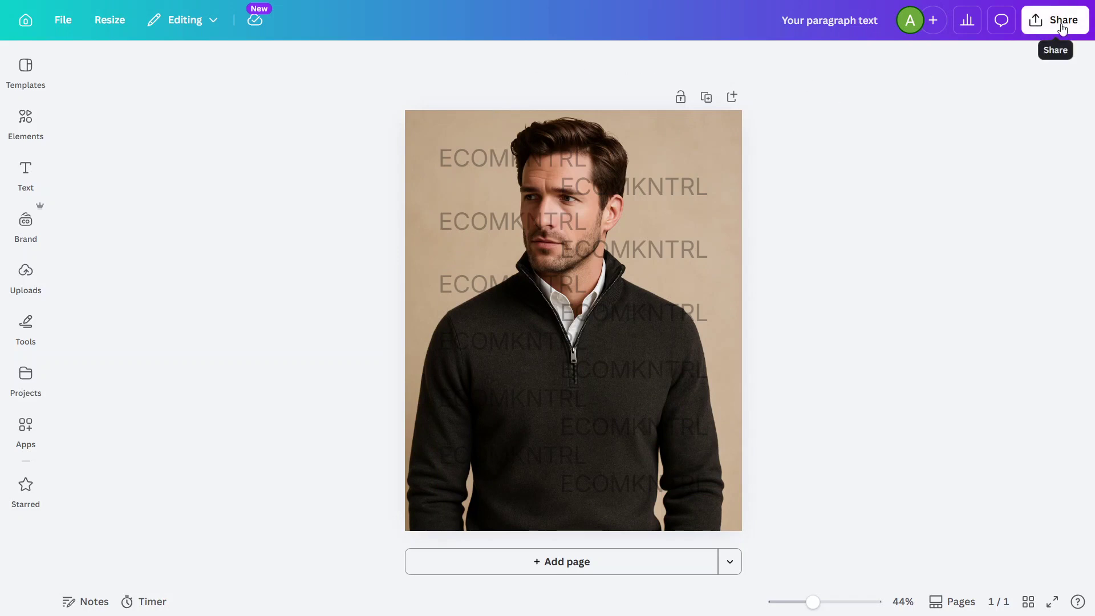
Download the watermarked design as a PNG image
click(1062, 27)
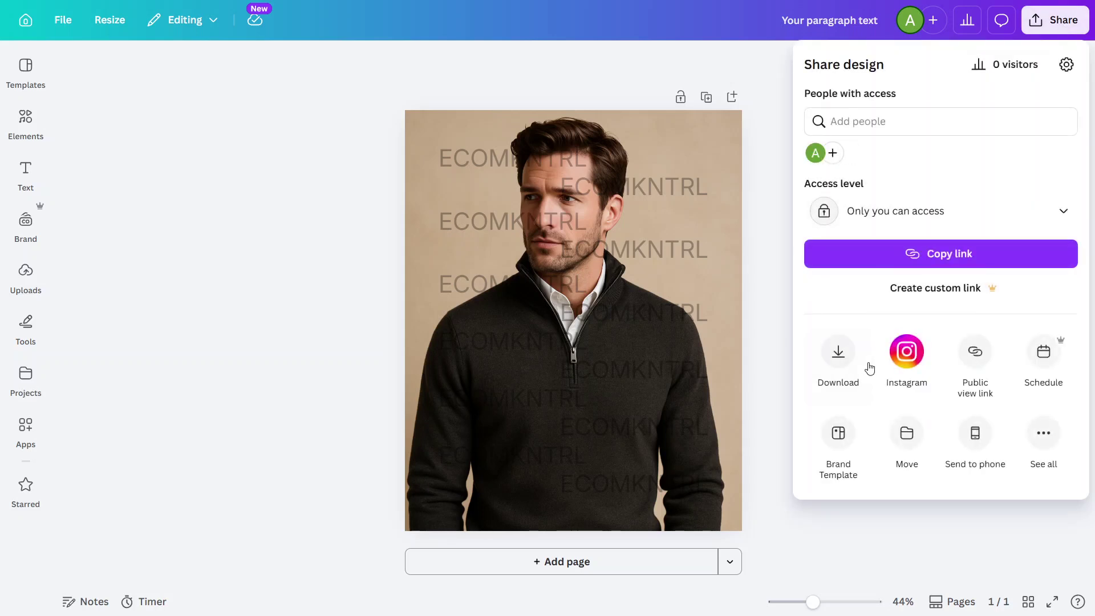
click(847, 340)
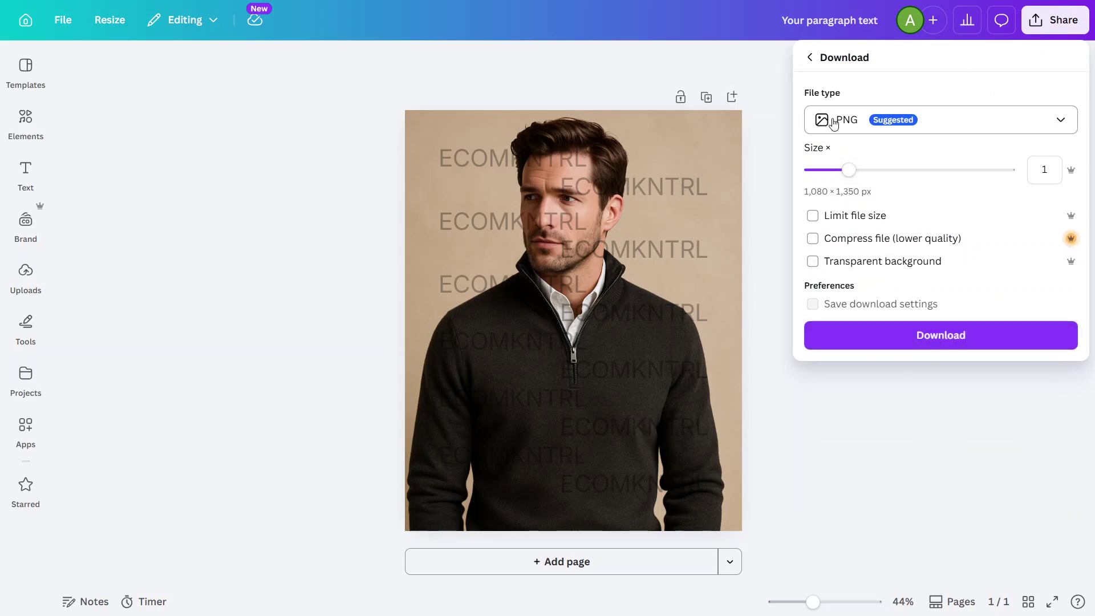
click(906, 118)
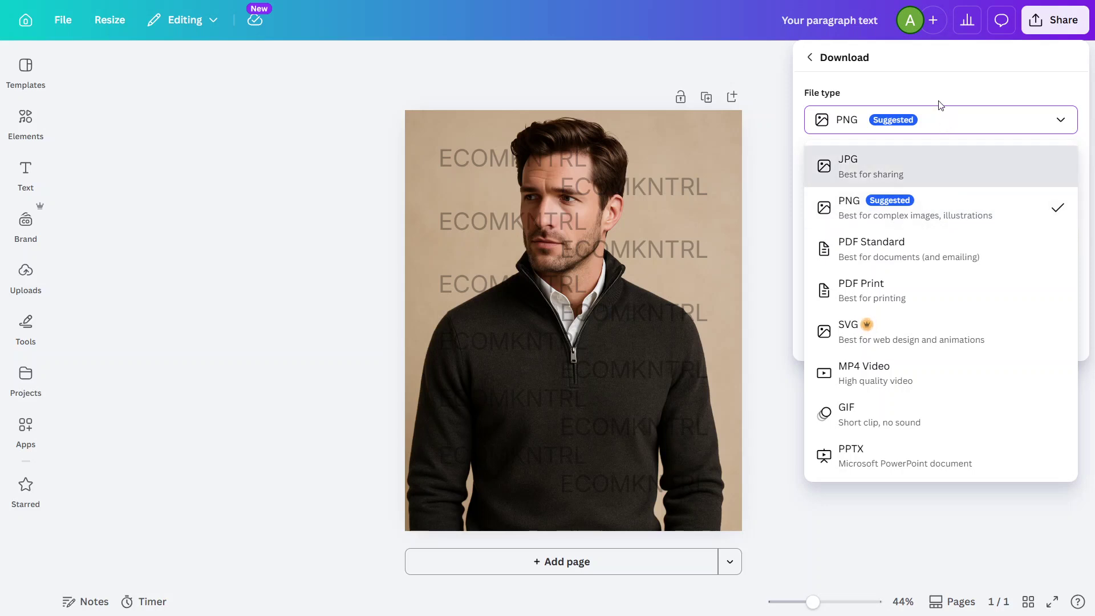
click(932, 117)
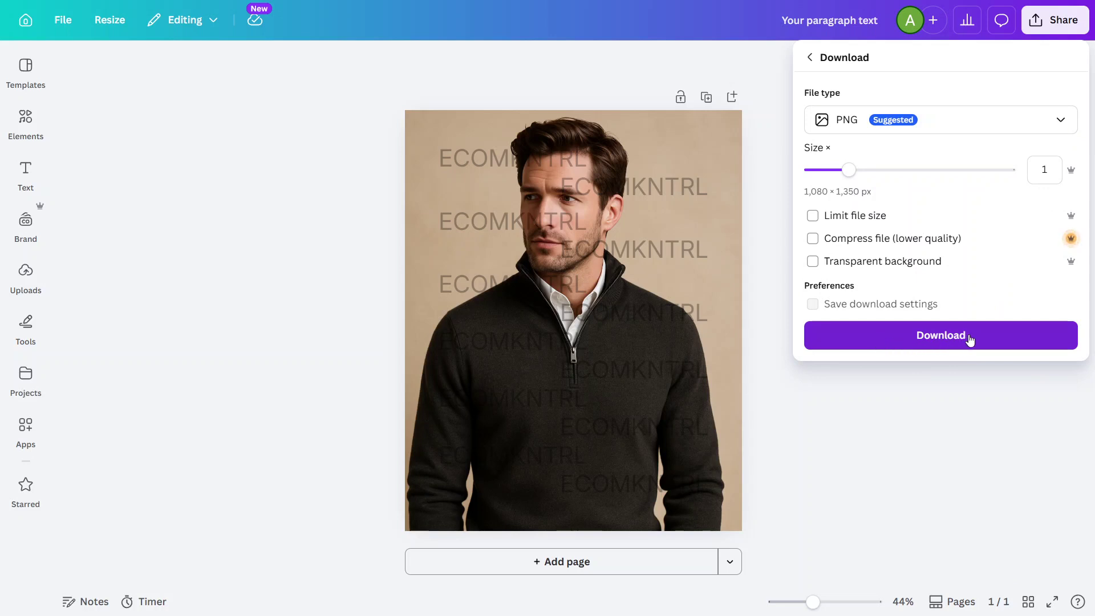
click(968, 464)
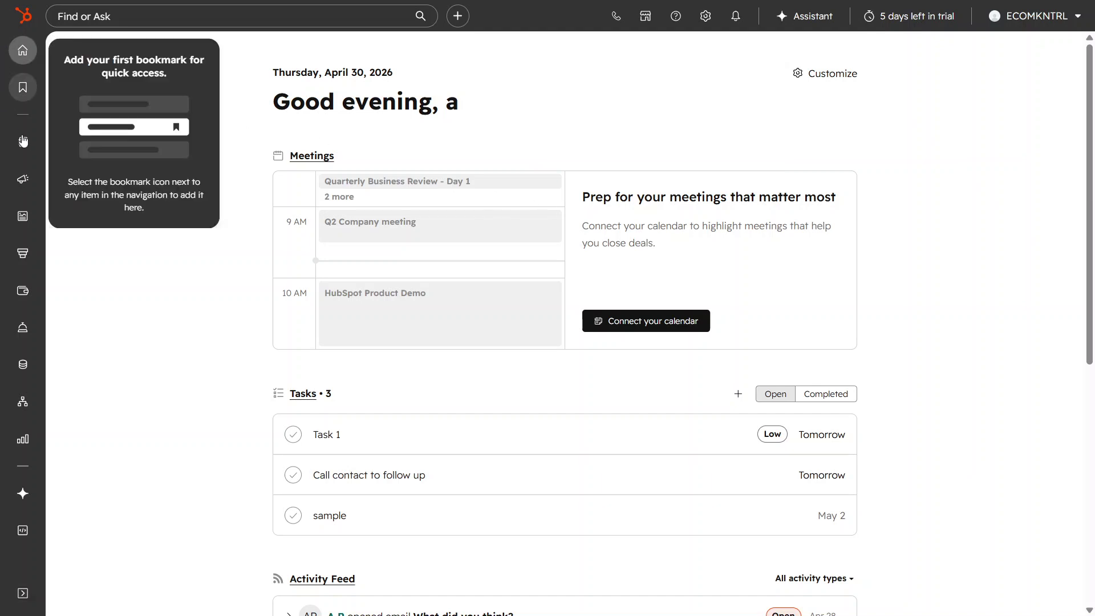
In HubSpot, open the draft blog post "Your Blog Post Title Here..." for editing
mouse_move(27, 221)
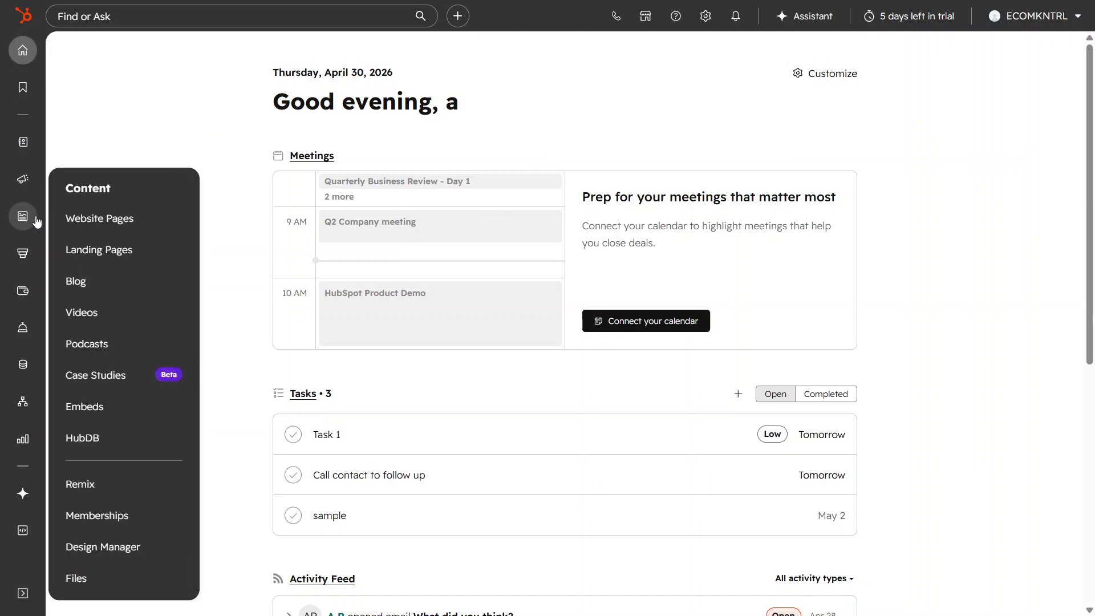
click(95, 283)
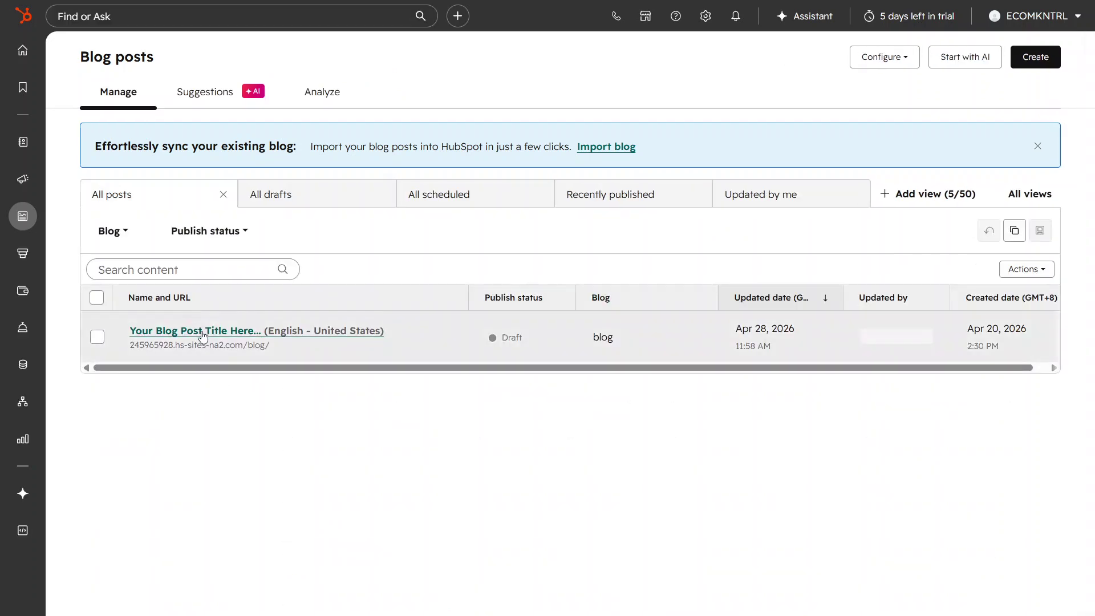
click(199, 336)
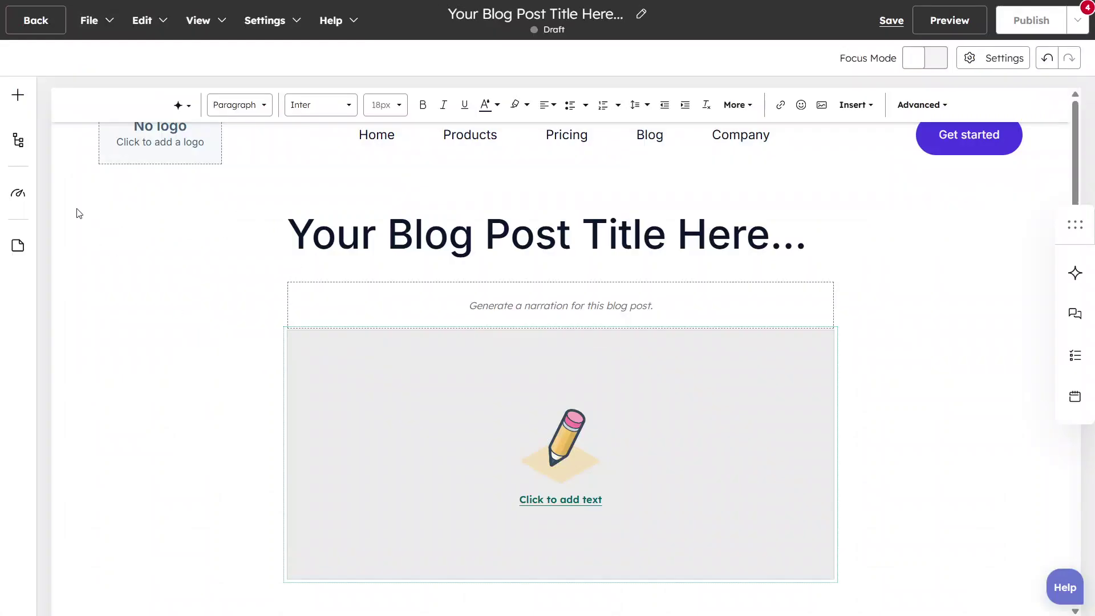
Search the modules for "image" and add an Image Slider to the body of the blog post
click(17, 99)
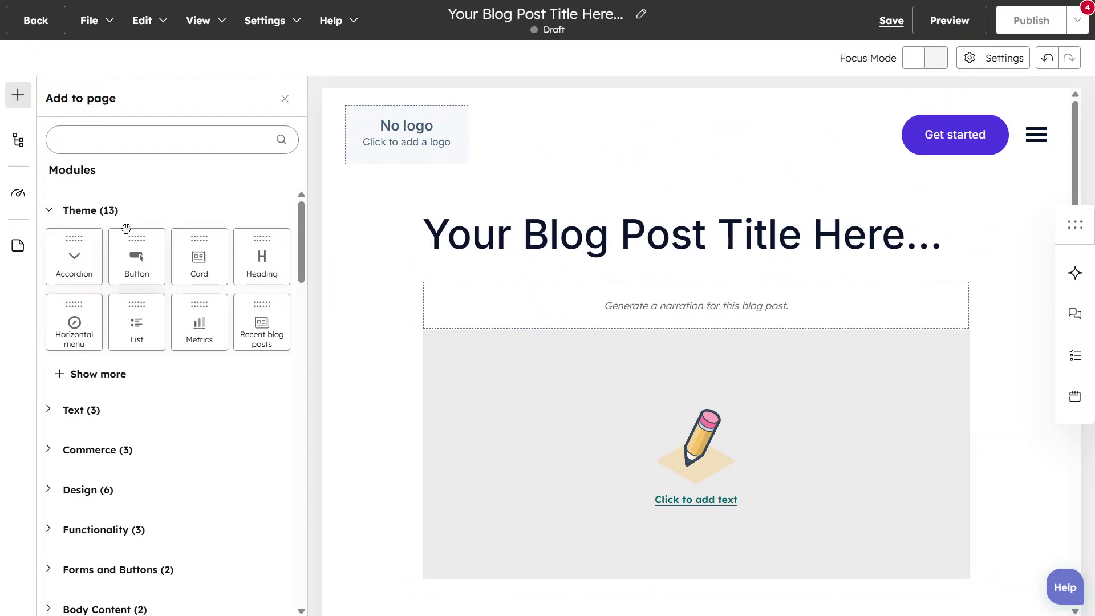
click(103, 132)
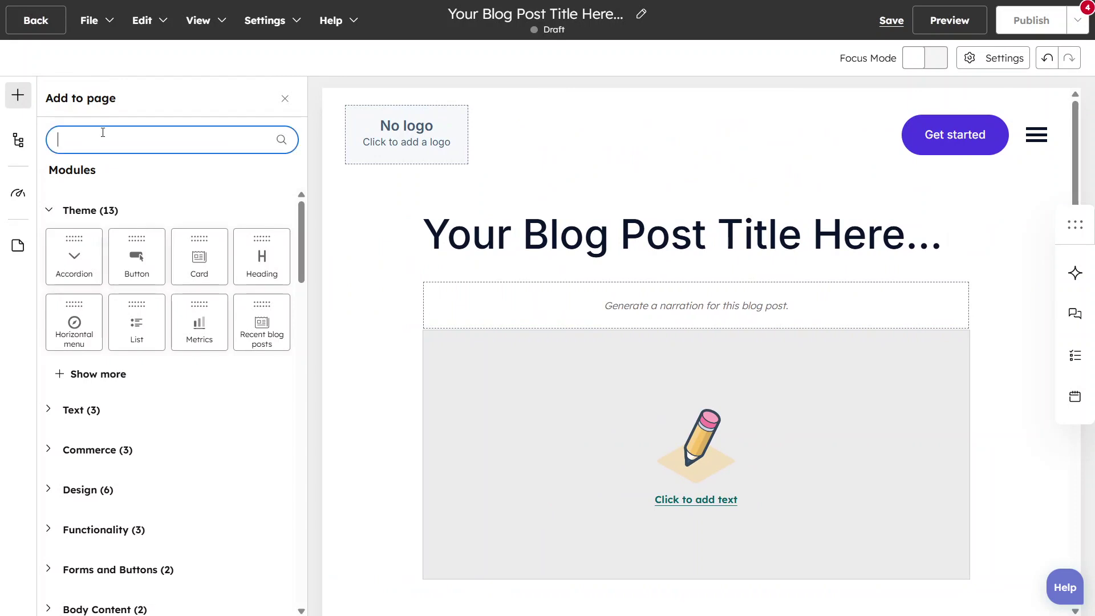
text(image)
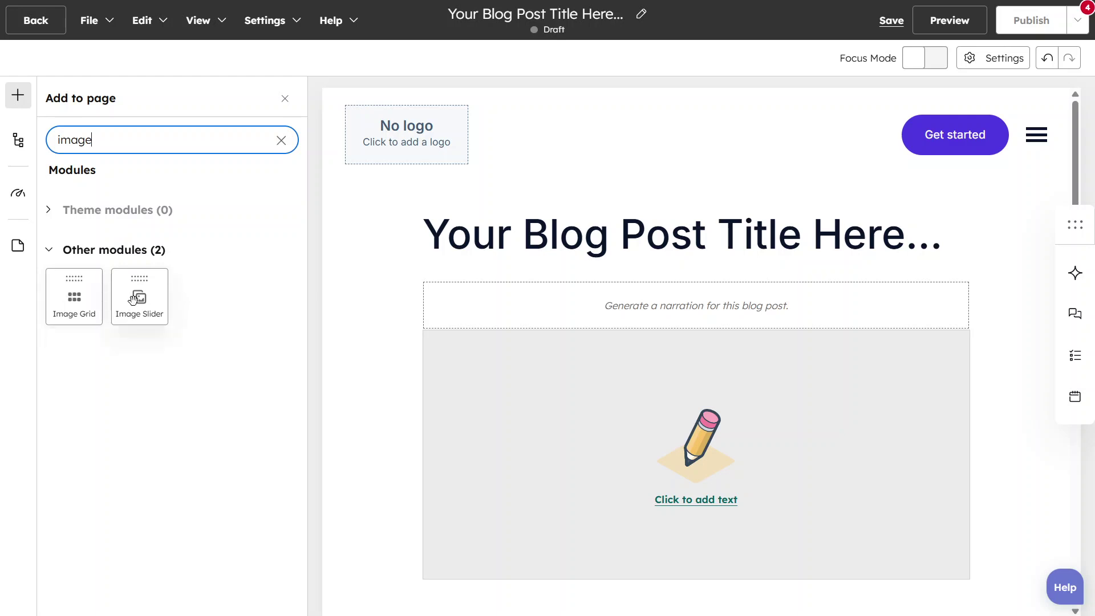
drag(133, 300, 521, 455)
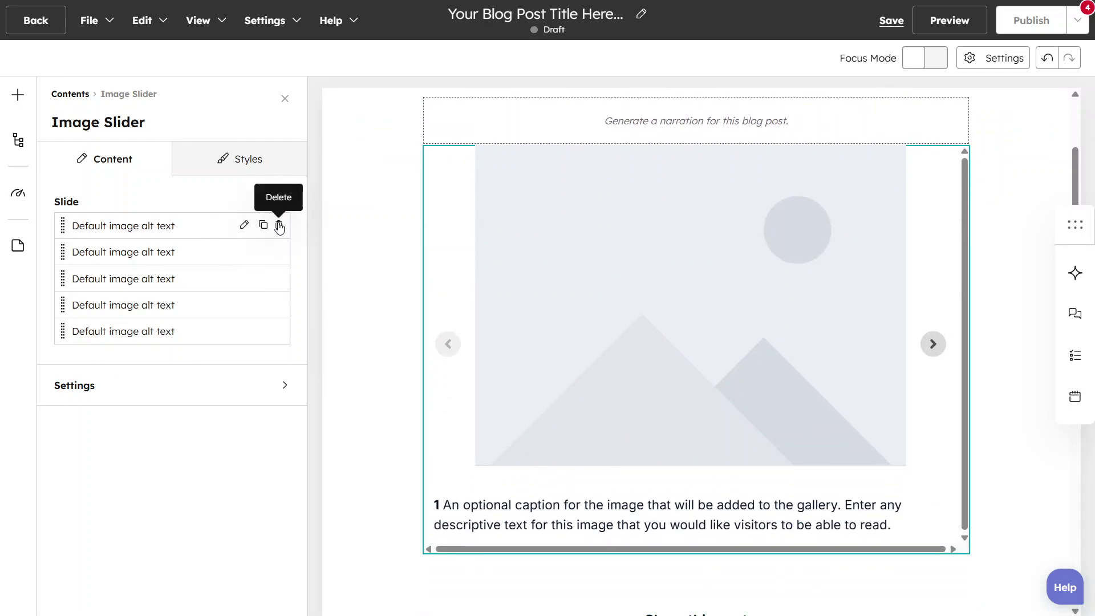
Delete four of the Image Slider's placeholder slides, leaving only one
click(279, 226)
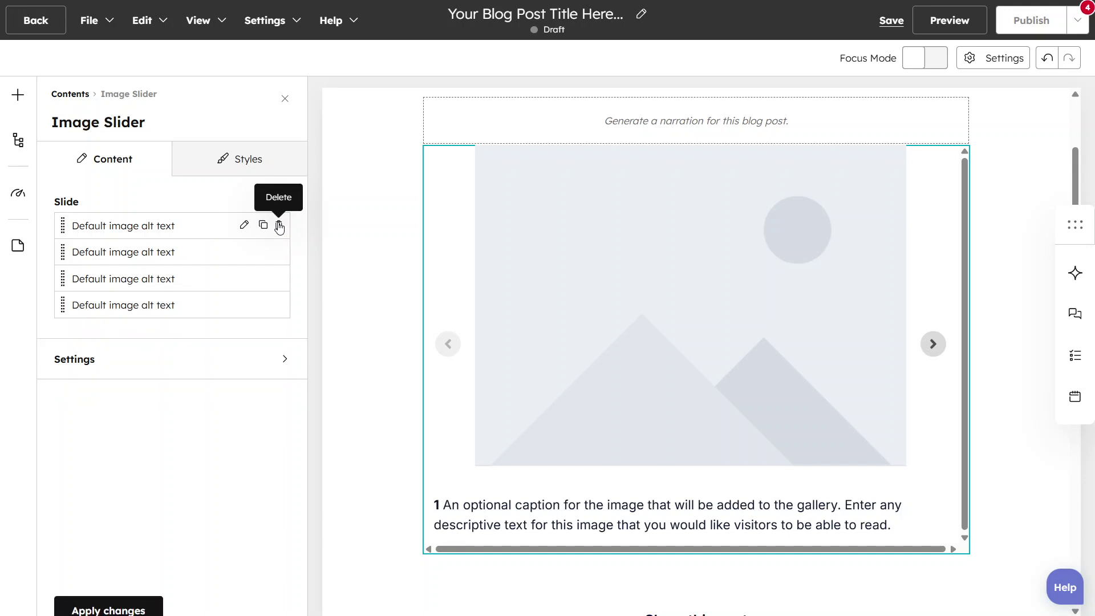
click(278, 226)
click(279, 226)
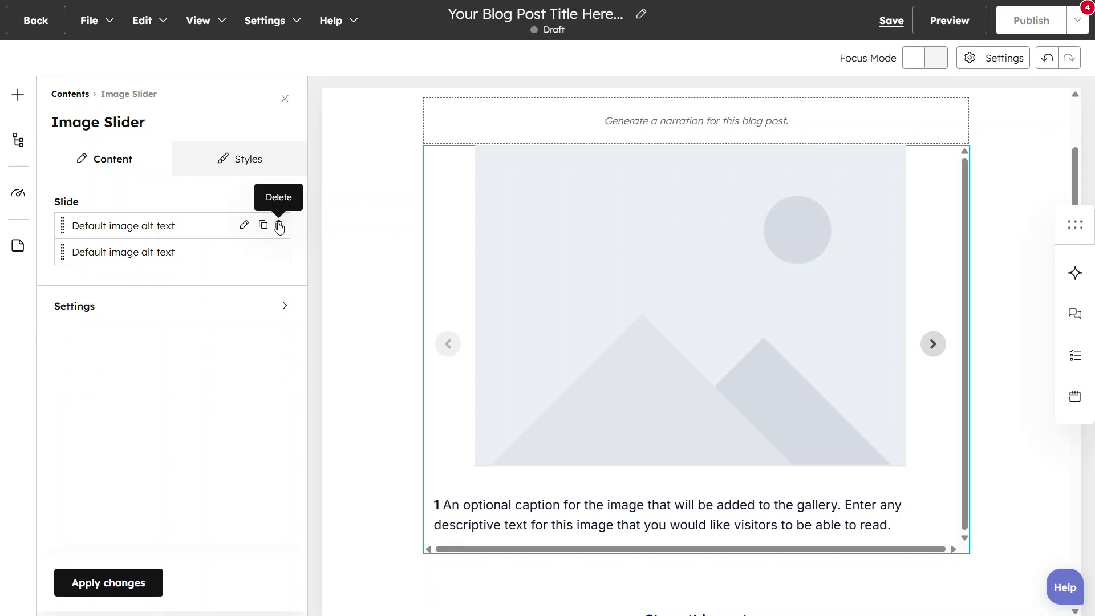
click(279, 226)
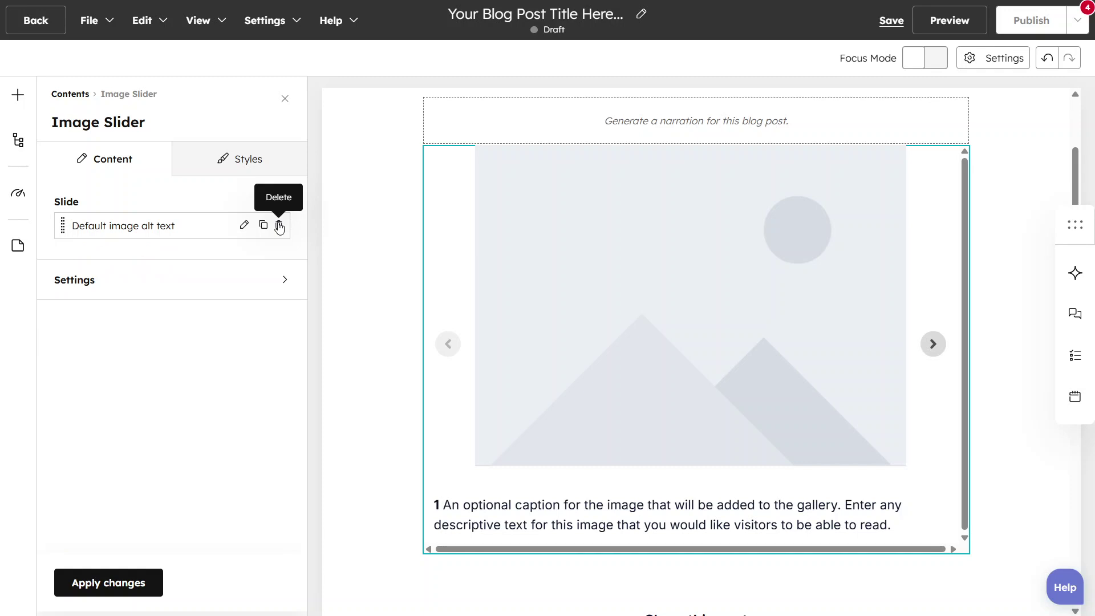
Upload "canva watermark.png" from the Pictures folder as the remaining slide's image
click(245, 226)
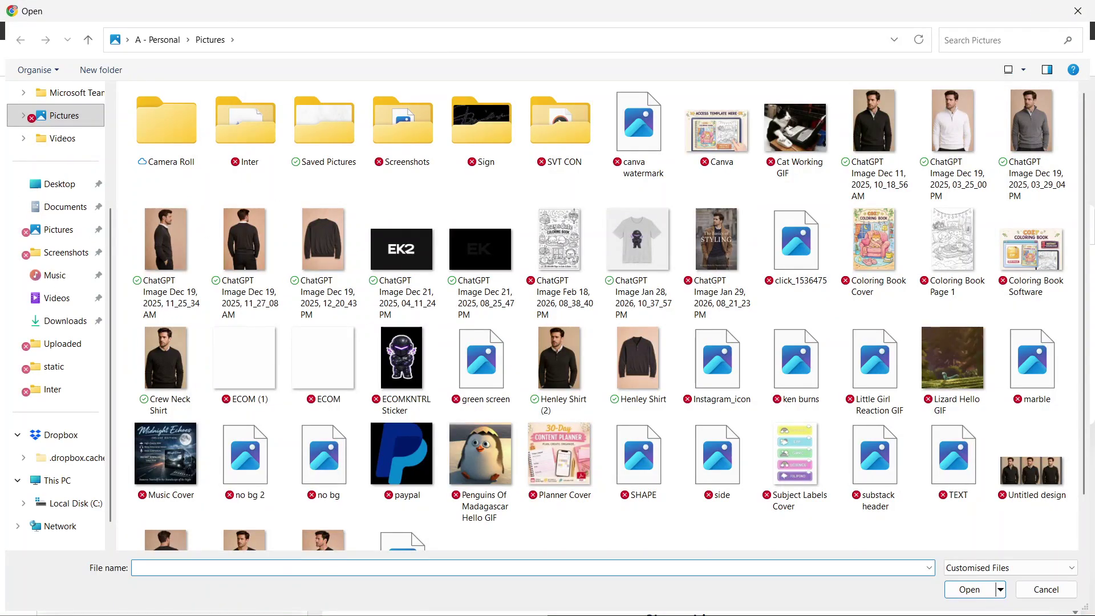
text(canva water)
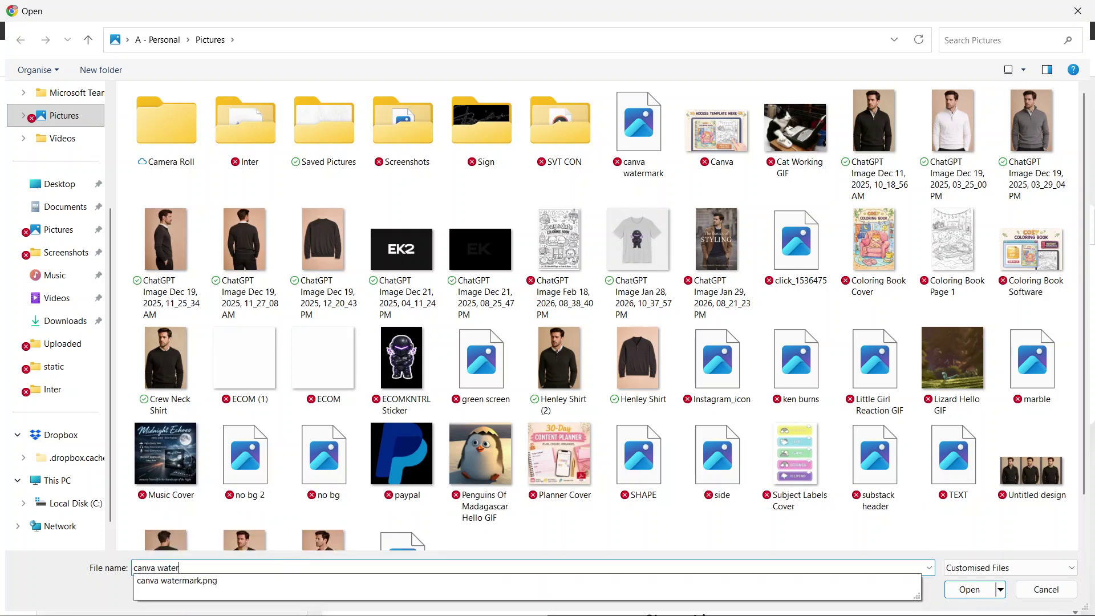
key(Down)
key(Return)
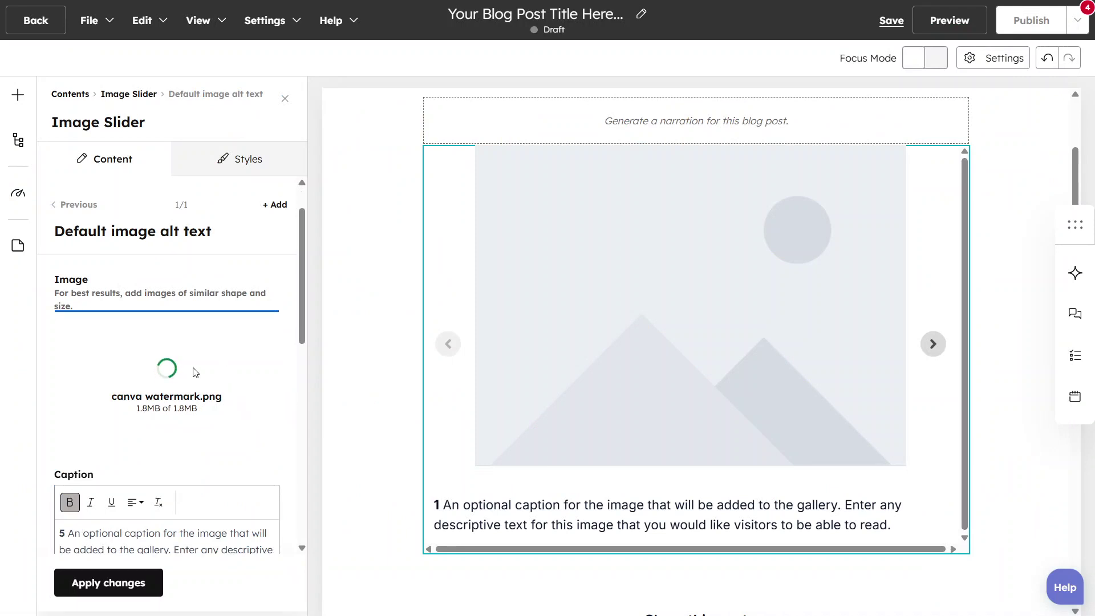
Remove the placeholder caption text from the uploaded image's slide
scroll(195, 373, down, 3)
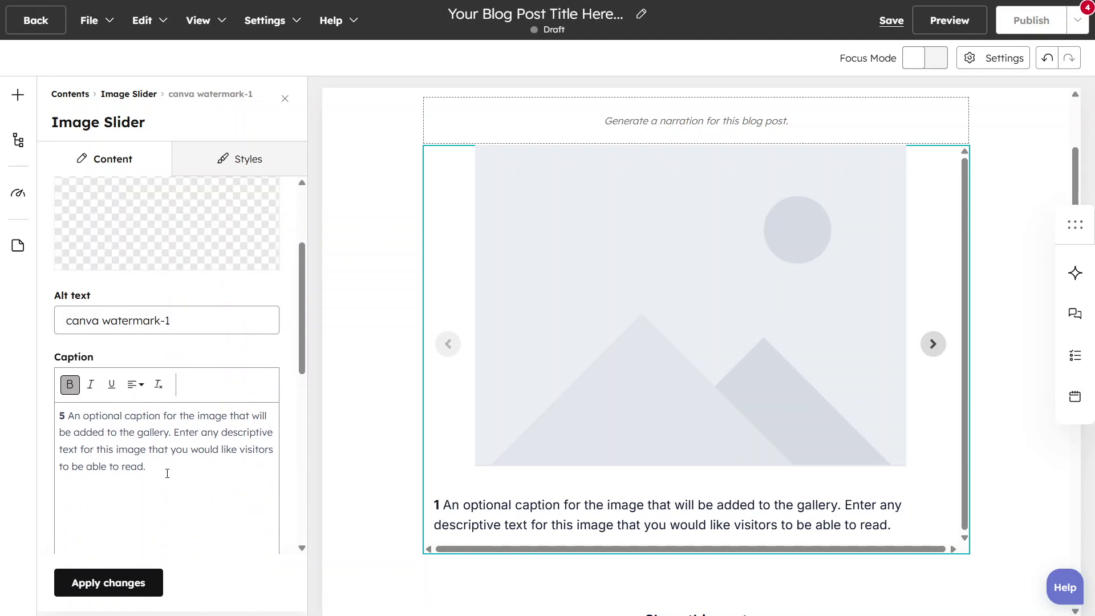
drag(145, 467, 2, 372)
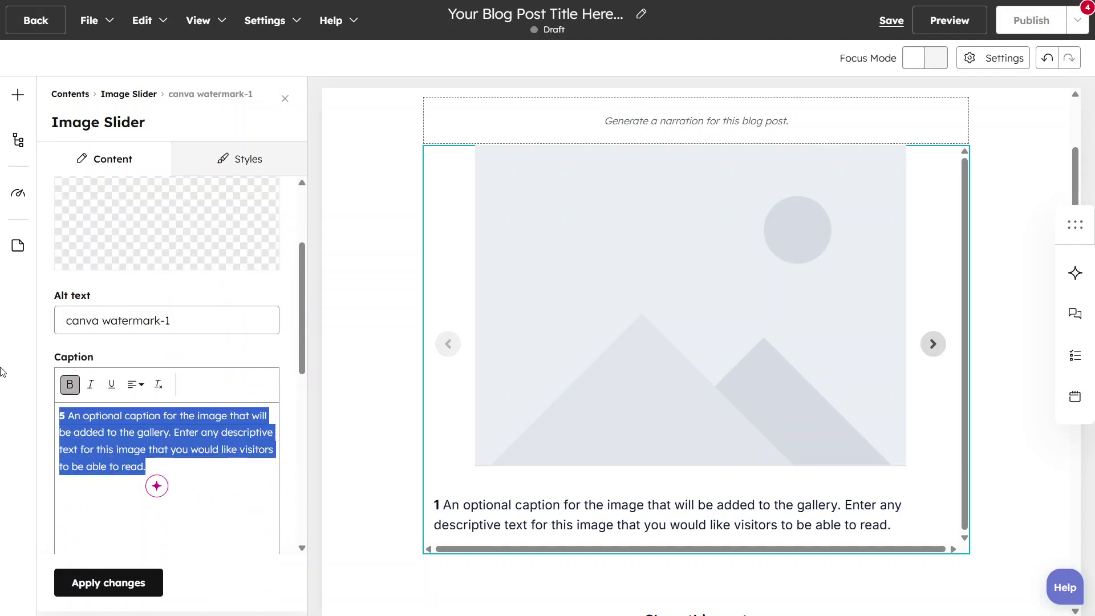
key(BackSpace)
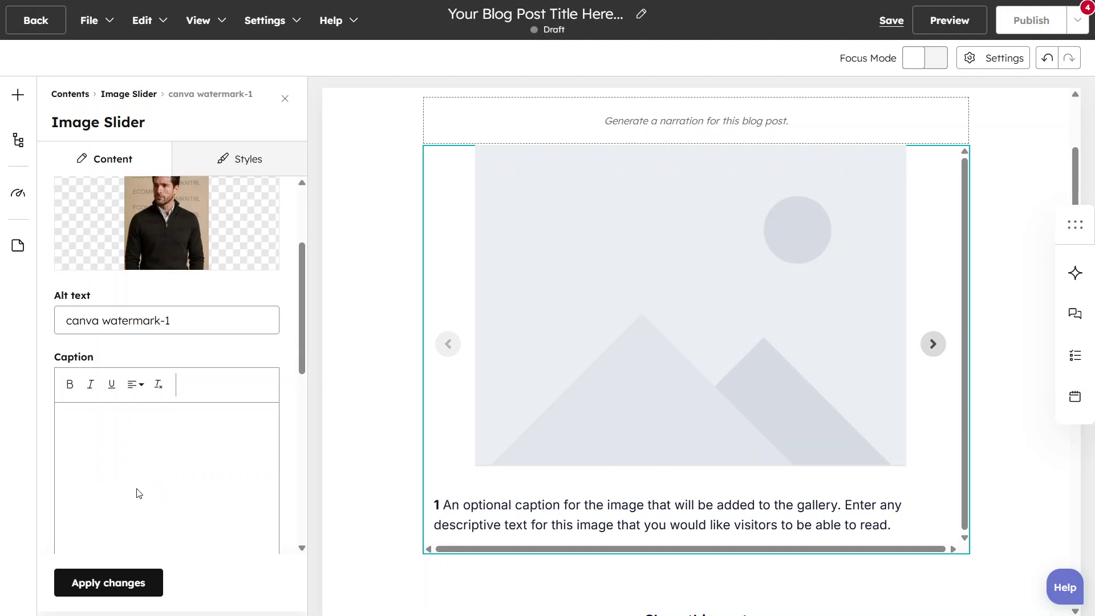
Examine the slide's link options and the Image Slider's navigation styles, including arrow background color, left and right icons, and icon color
scroll(139, 493, down, 5)
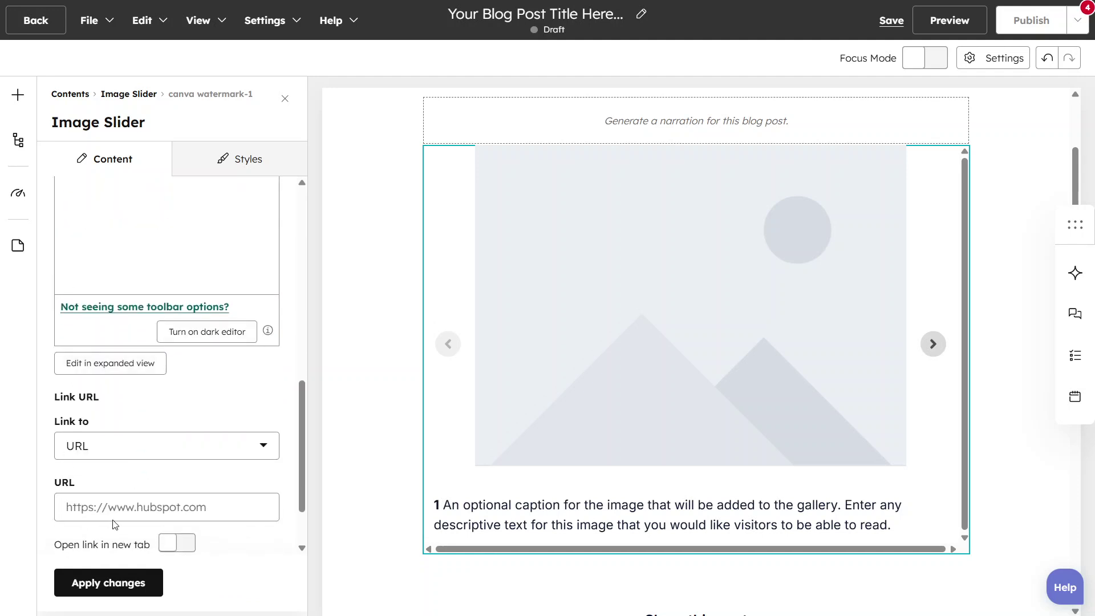
click(249, 156)
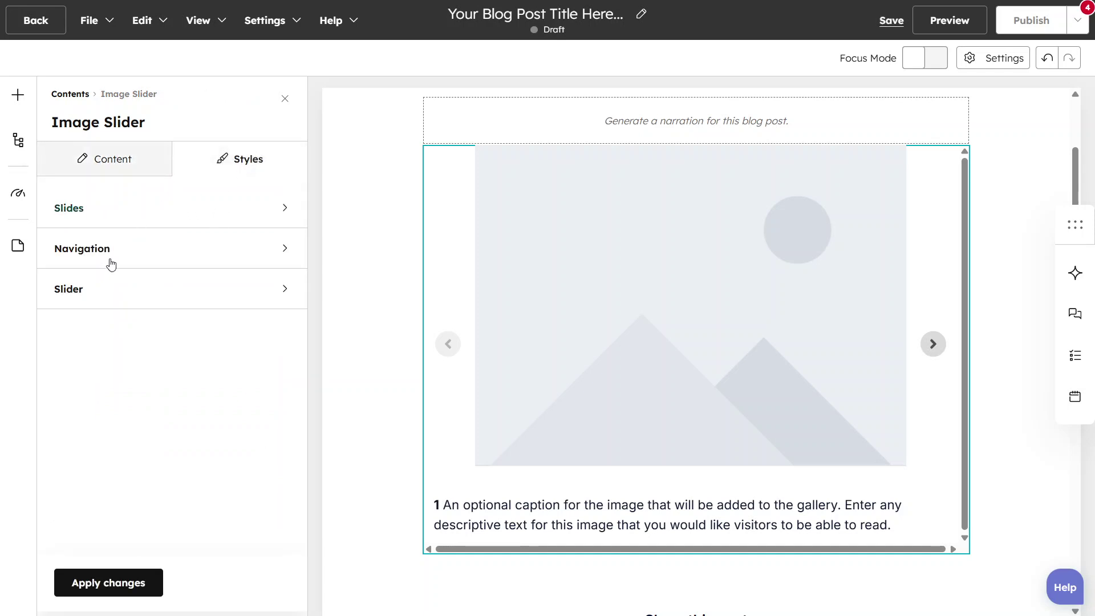
click(162, 261)
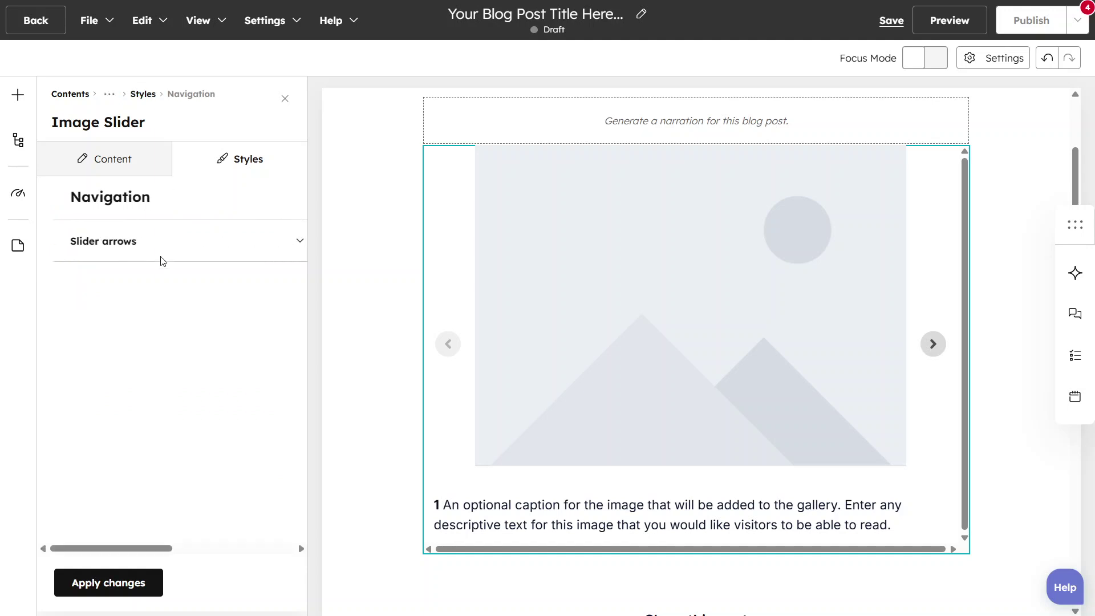
click(248, 249)
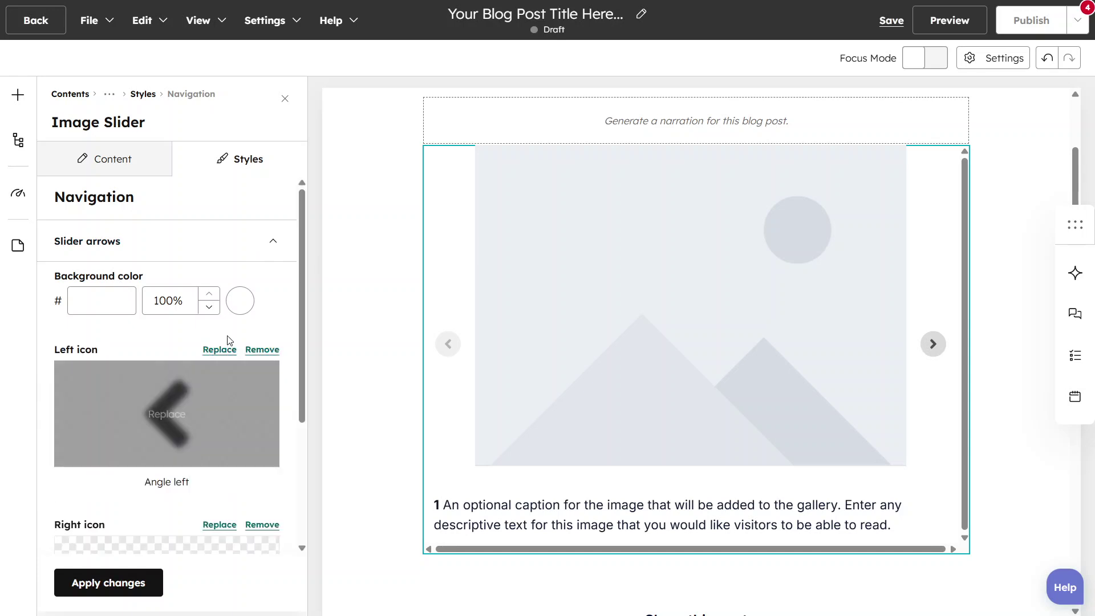
scroll(228, 340, down, 2)
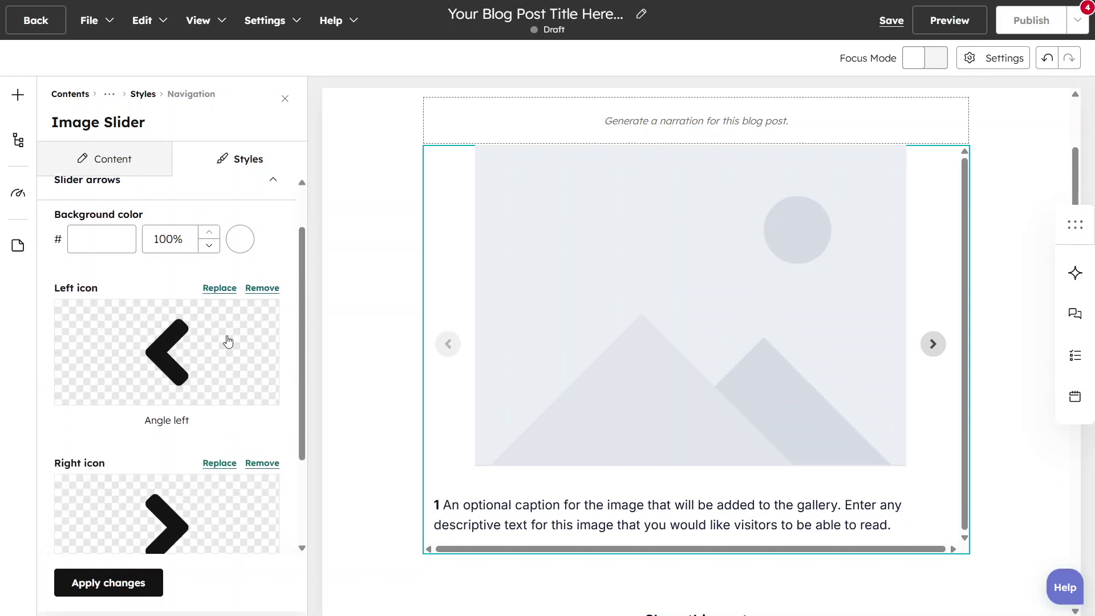
scroll(228, 341, down, 1)
scroll(228, 341, down, 1)
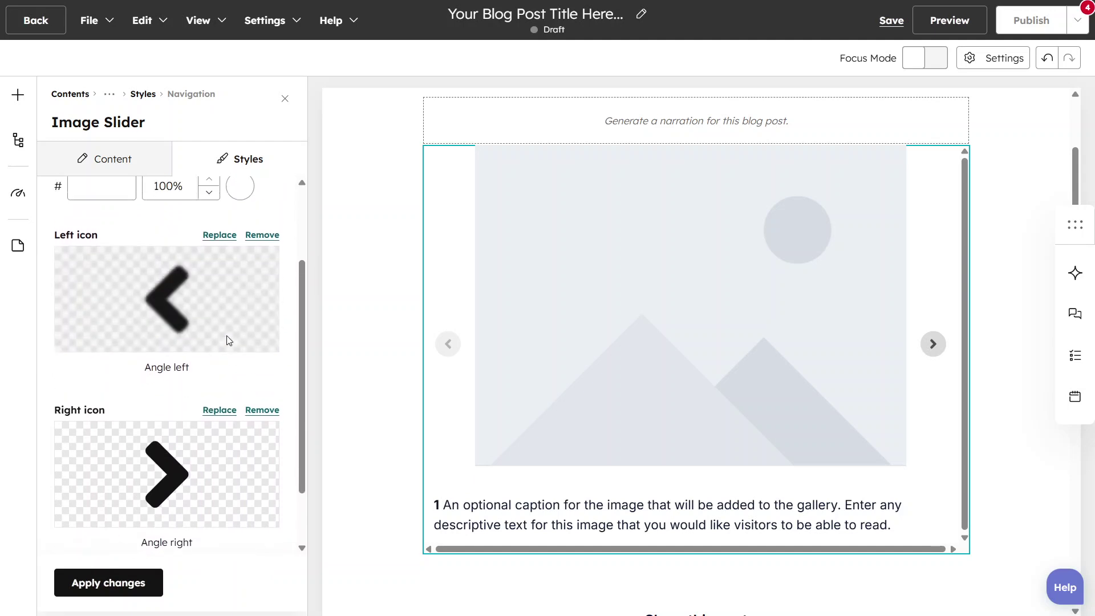
scroll(228, 340, down, 2)
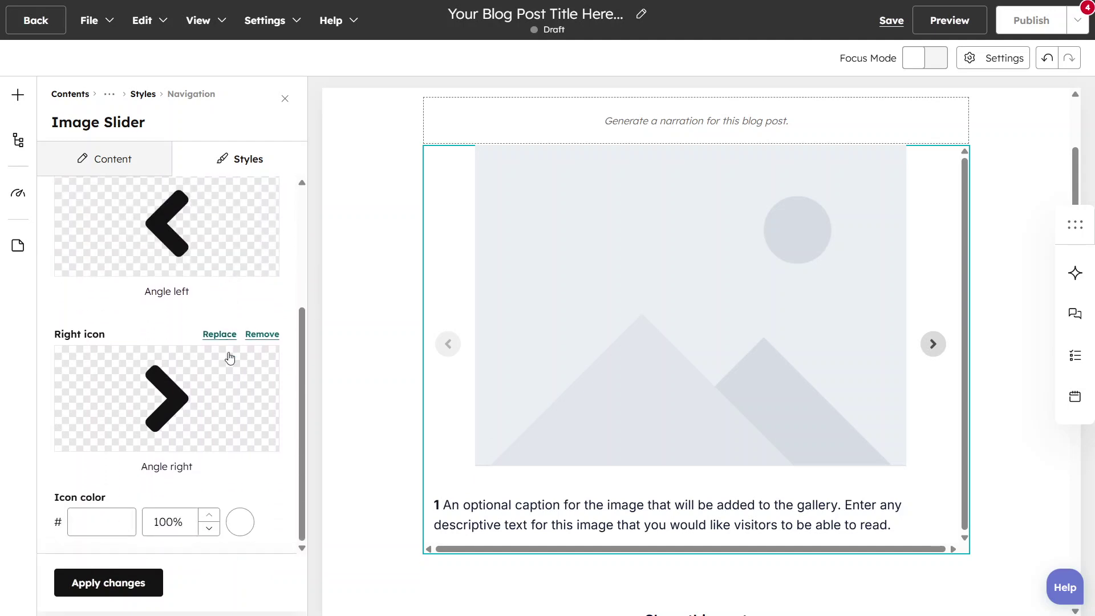